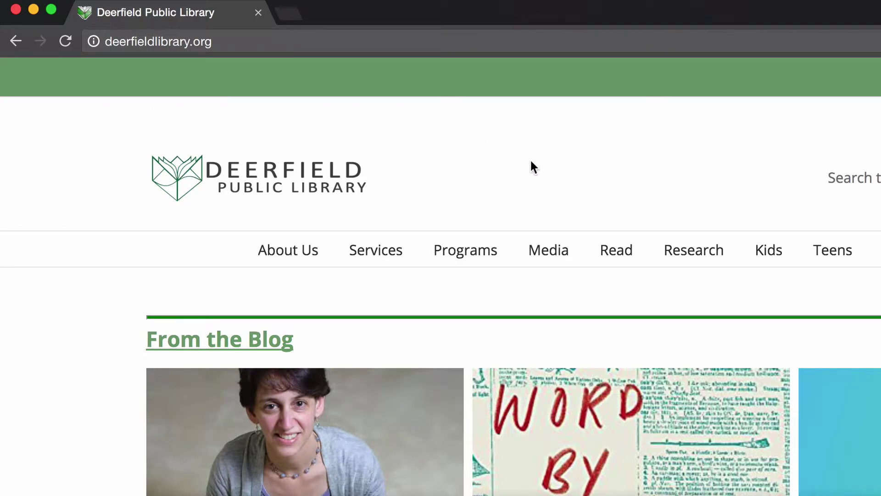
- Open the Read dropdown in the library website's top navigation
{"action": "mouse_move", "coordinate": [620, 253]}
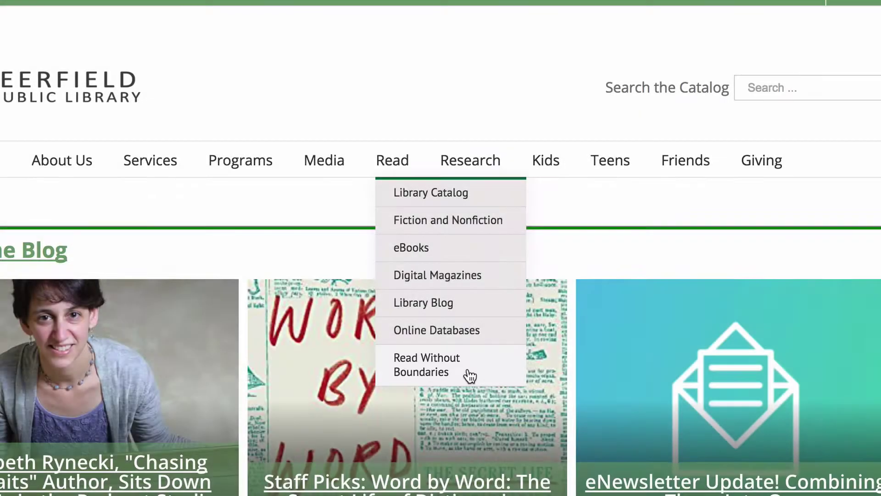
- Open the Read Without Boundaries program page and scroll toward its Beanstack link
{"action": "left_click", "coordinate": [470, 374]}
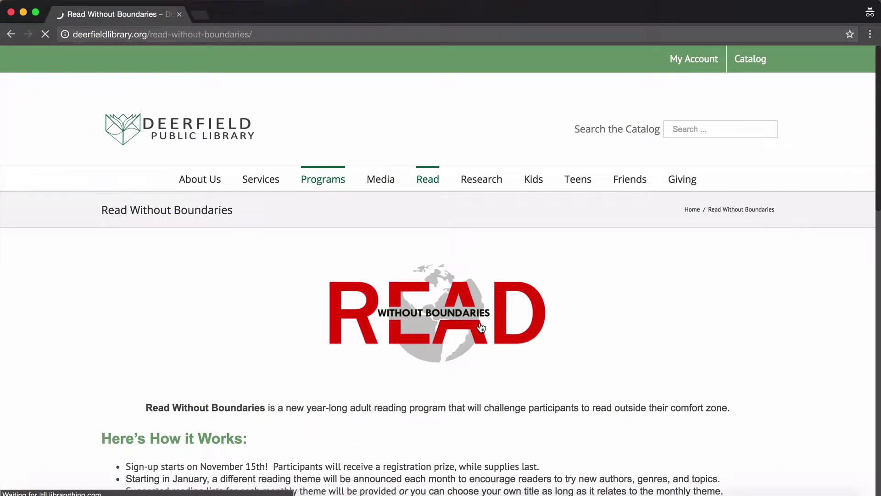
{"action": "scroll", "coordinate": [540, 299], "scroll_direction": "down", "scroll_amount": 3}
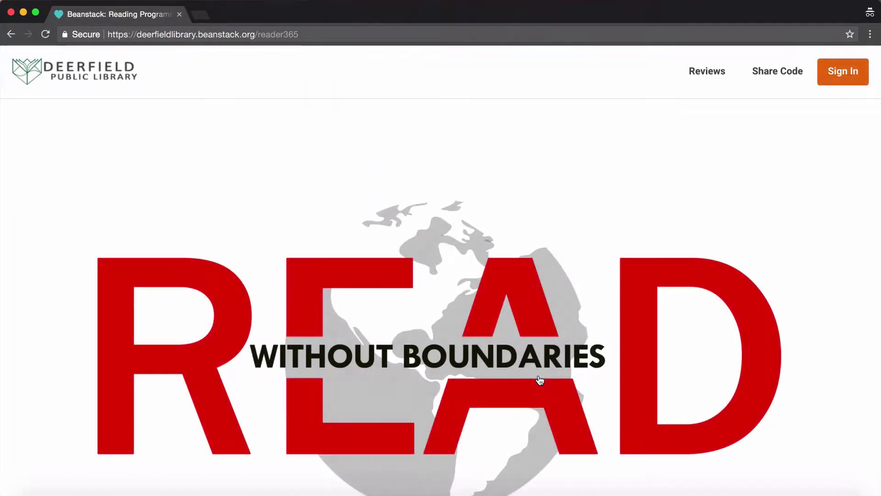
- Scroll down the Beanstack page and begin registering an individual or family
{"action": "scroll", "coordinate": [630, 201], "scroll_direction": "down", "scroll_amount": 7}
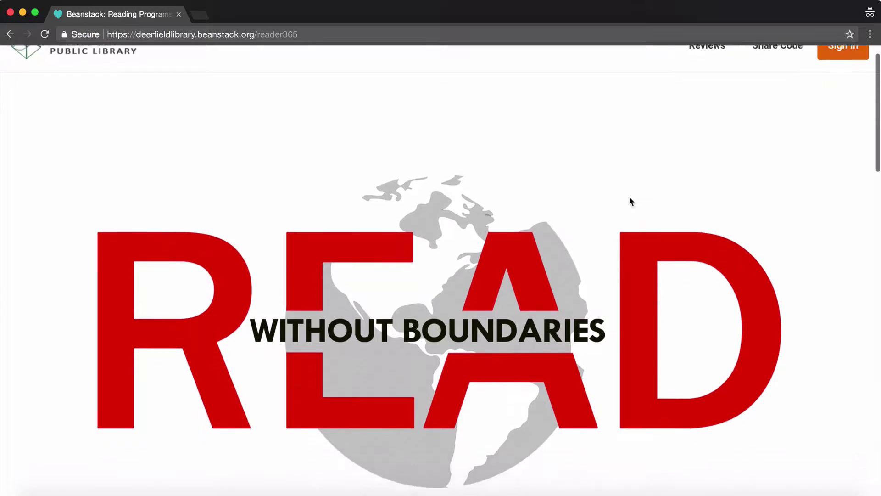
{"action": "scroll", "coordinate": [630, 201], "scroll_direction": "down", "scroll_amount": 5}
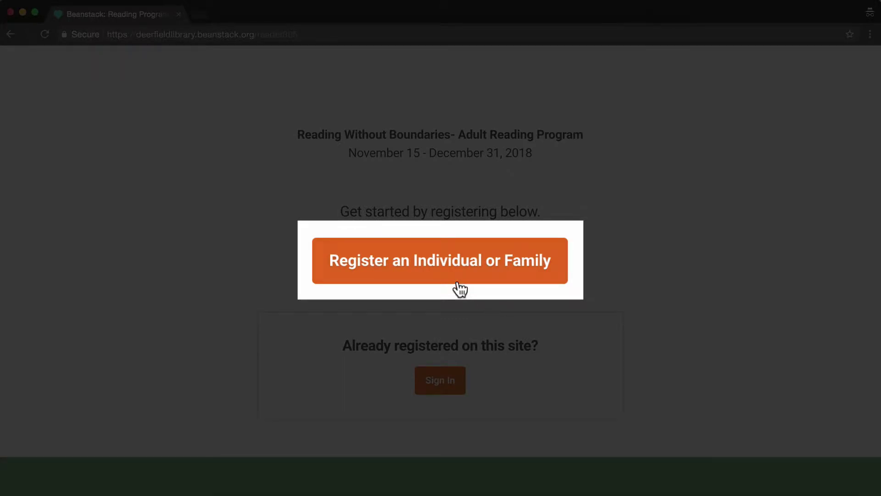
{"action": "left_click", "coordinate": [444, 275]}
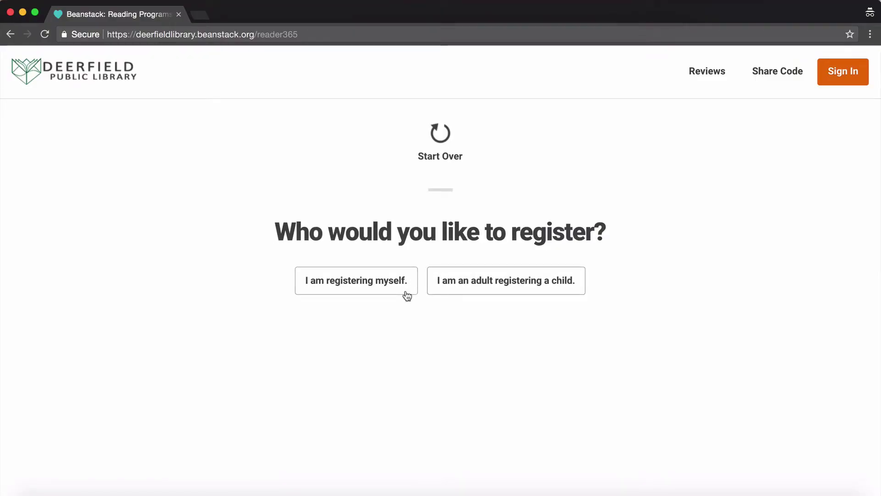
- Choose to register yourself, then enter the reader's first name, last name and username
{"action": "left_click", "coordinate": [355, 294]}
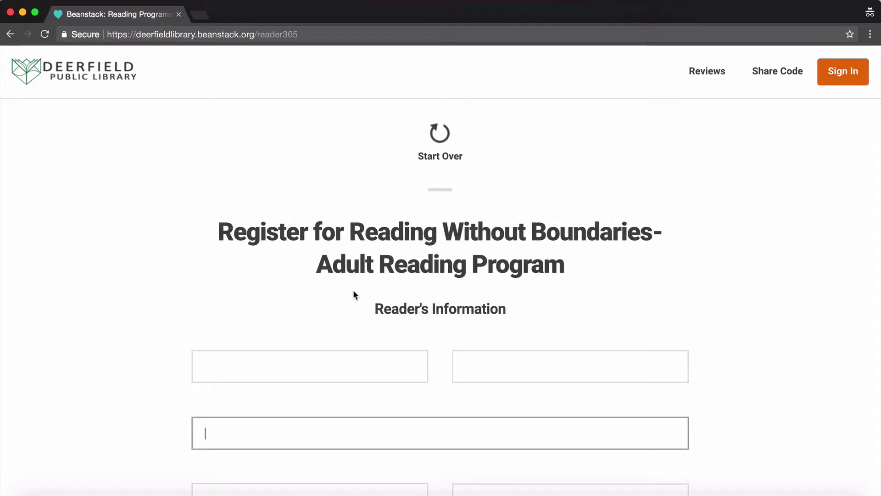
{"action": "scroll", "coordinate": [353, 294], "scroll_direction": "down", "scroll_amount": 3}
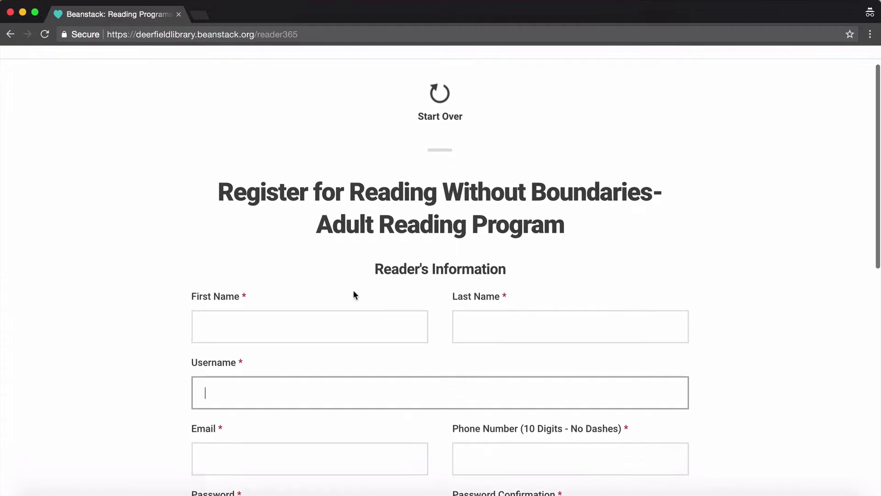
{"action": "left_click", "coordinate": [295, 247]}
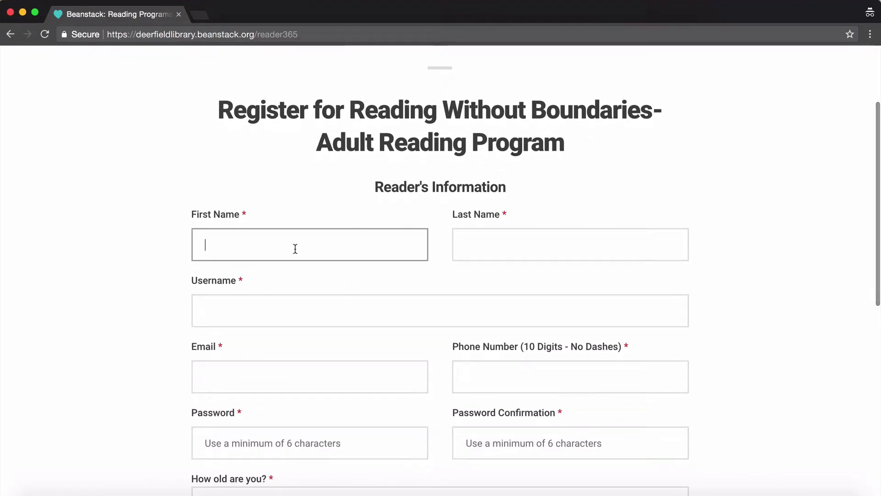
{"action": "type", "text": "Fake"}
{"action": "key", "text": "Tab"}
{"action": "type", "text": "Patron"}
{"action": "key", "text": "Tab"}
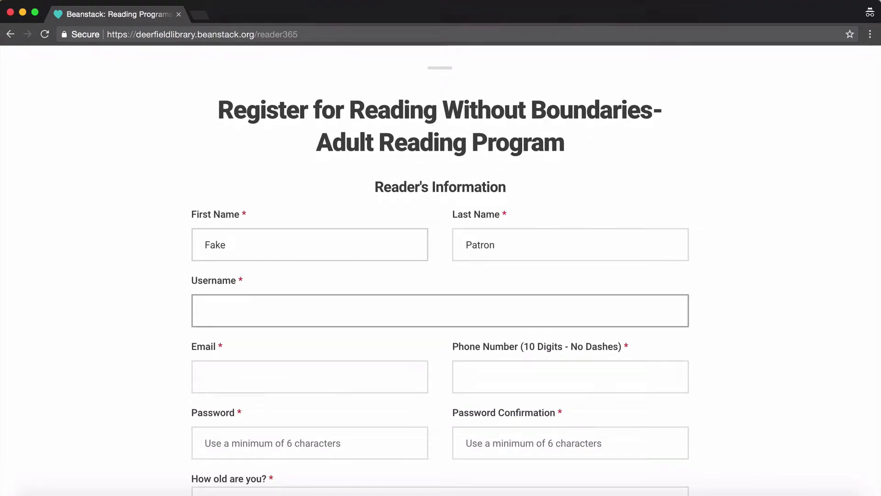
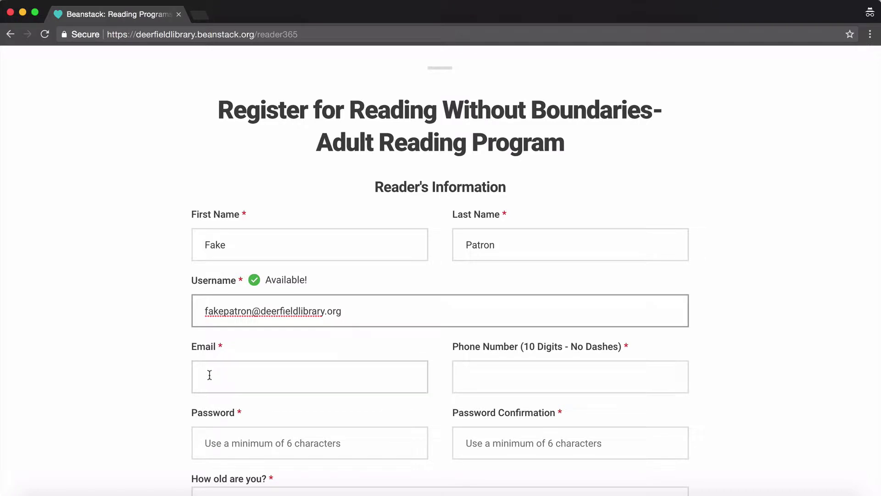
- Fill in the e-mail address, phone number, and the account password with its confirmation
{"action": "left_click", "coordinate": [209, 375]}
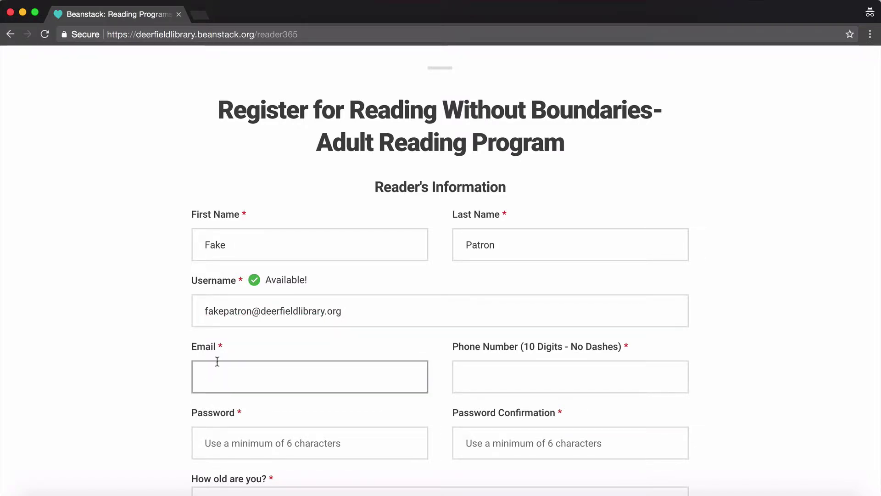
{"action": "key", "text": "ctrl+v"}
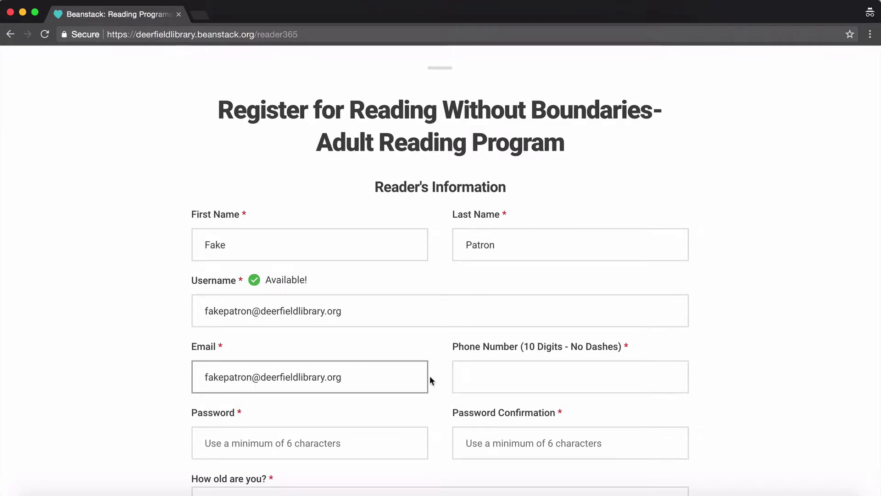
{"action": "left_click", "coordinate": [461, 378]}
{"action": "key", "text": "ctrl+v"}
{"action": "left_click", "coordinate": [382, 444]}
{"action": "type", "text": "••••••••••••••"}
{"action": "left_click", "coordinate": [489, 446]}
{"action": "type", "text": "••••••••••••••"}
- Set age to 18+ and grade level to Adult, and turn off e-mail book recommendations
{"action": "scroll", "coordinate": [148, 443], "scroll_direction": "down", "scroll_amount": 6}
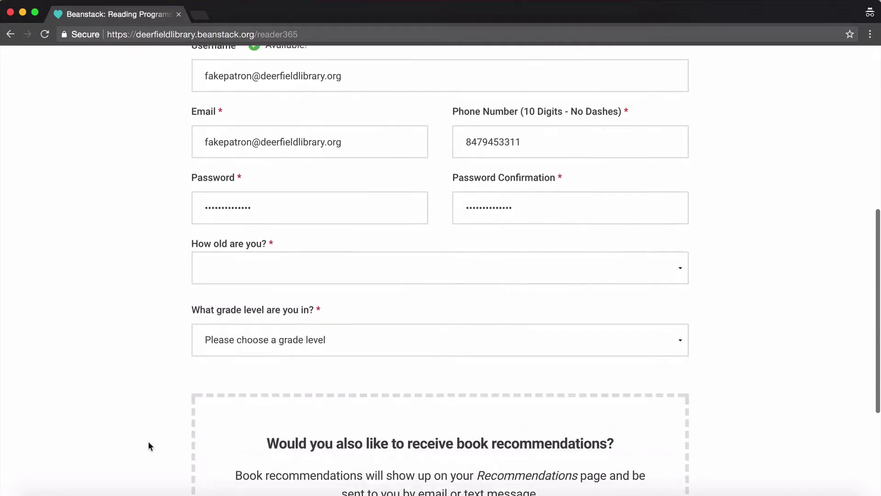
{"action": "left_click", "coordinate": [271, 221]}
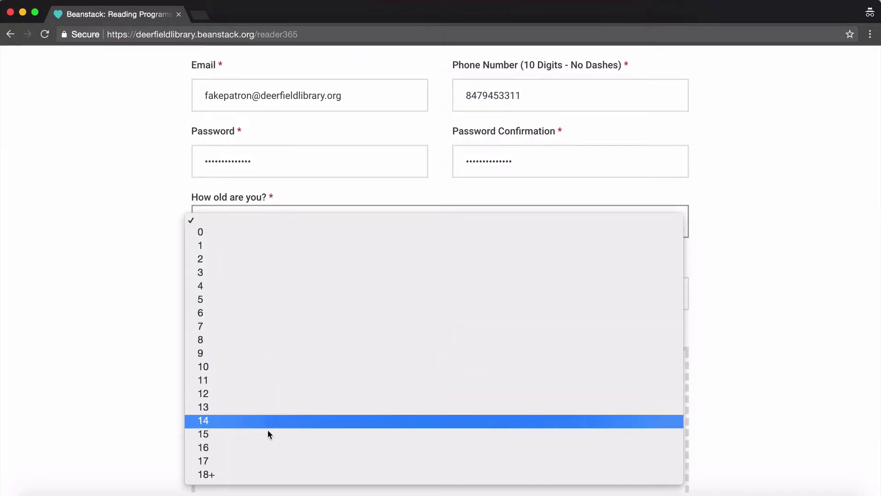
{"action": "left_click", "coordinate": [268, 475]}
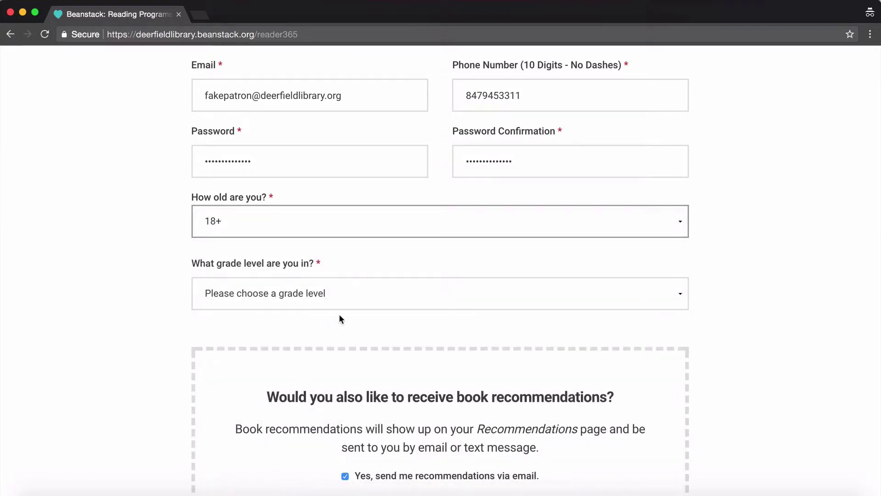
{"action": "left_click", "coordinate": [367, 297]}
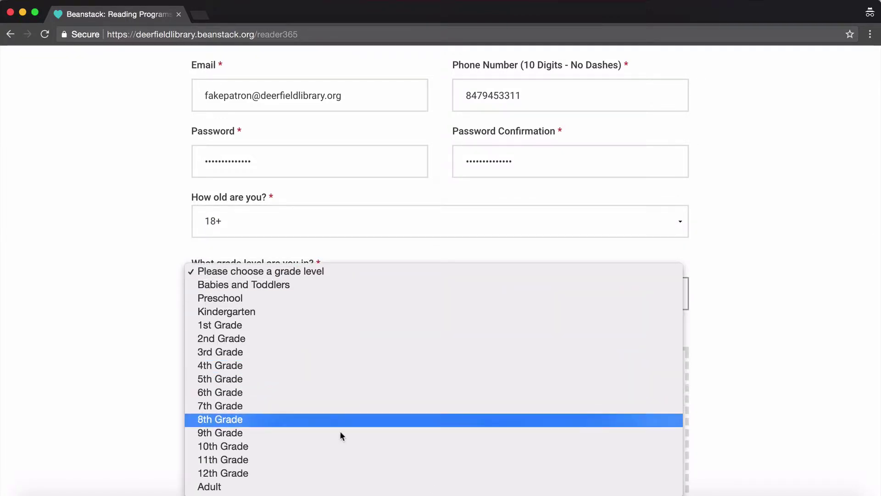
{"action": "left_click", "coordinate": [345, 488]}
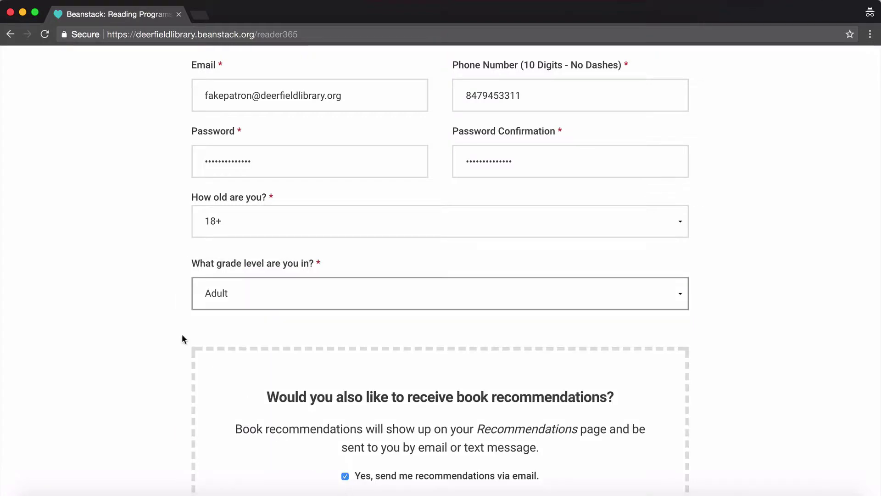
{"action": "scroll", "coordinate": [162, 310], "scroll_direction": "down", "scroll_amount": 3}
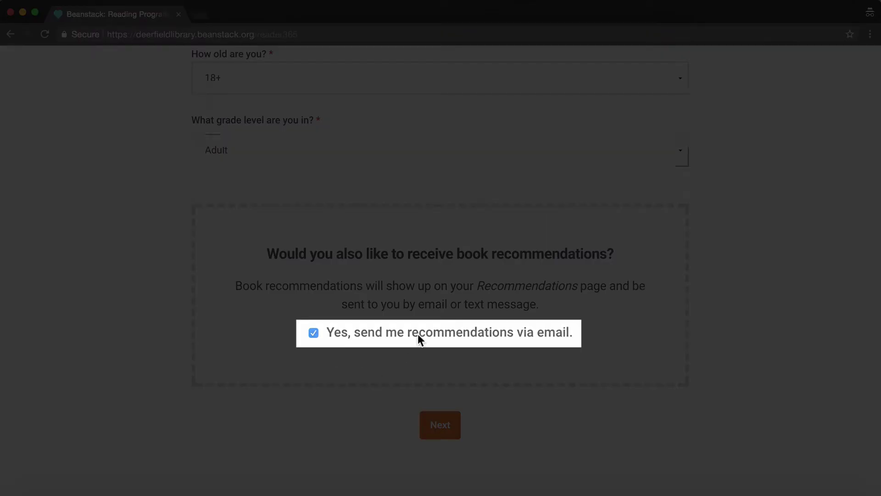
{"action": "left_click", "coordinate": [418, 334]}
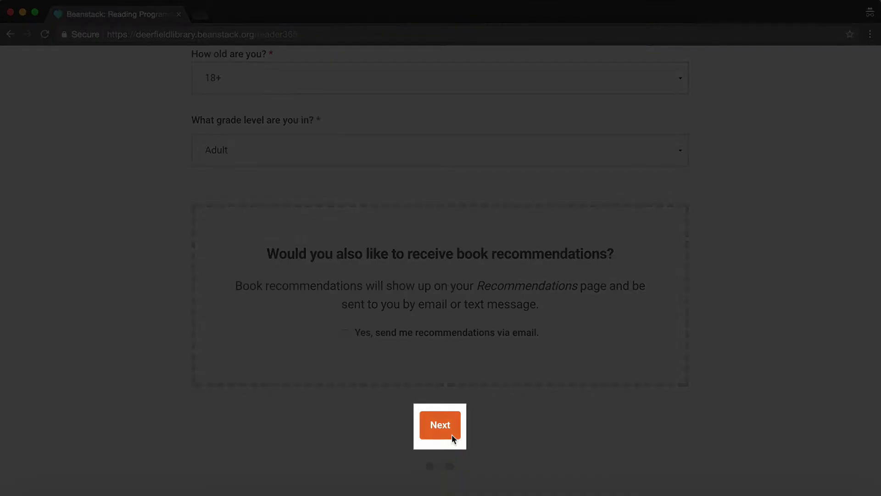
- Submit the registration, dismiss the badge popup, and decline adding any other readers
{"action": "left_click", "coordinate": [451, 434]}
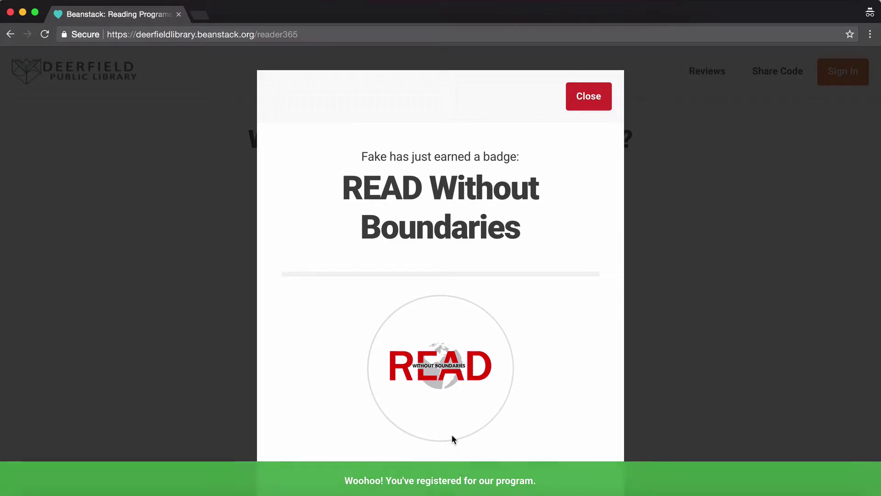
{"action": "scroll", "coordinate": [452, 434], "scroll_direction": "down", "scroll_amount": 5}
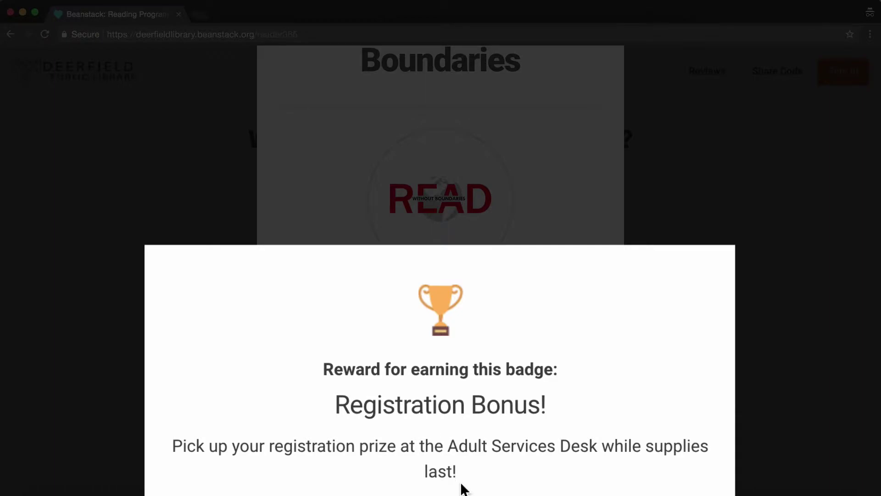
{"action": "scroll", "coordinate": [452, 436], "scroll_direction": "up", "scroll_amount": 5}
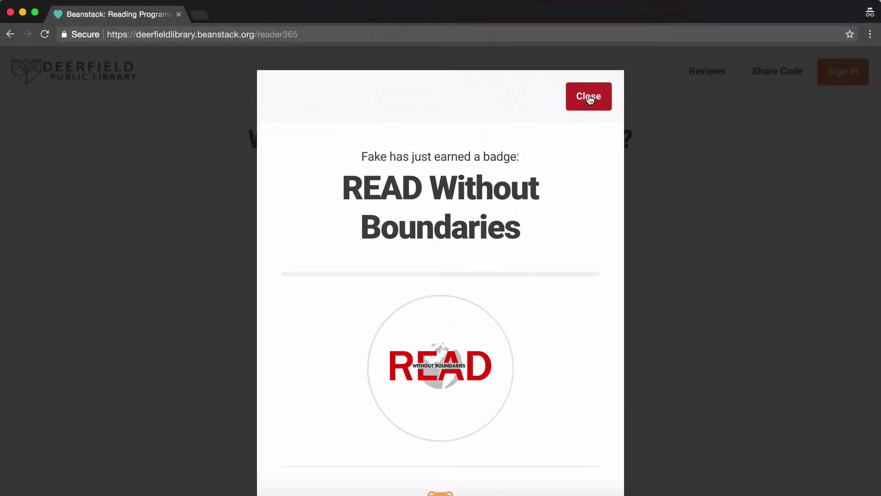
{"action": "left_click", "coordinate": [587, 94]}
{"action": "left_click", "coordinate": [466, 200]}
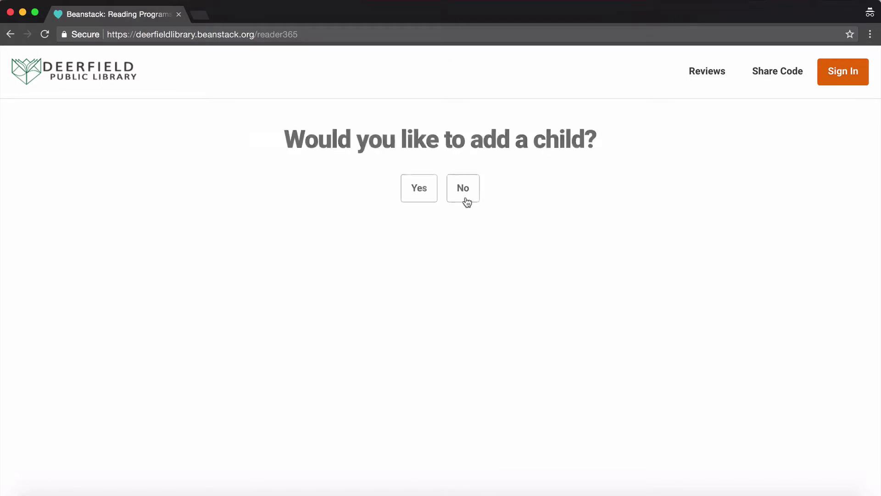
{"action": "left_click", "coordinate": [466, 200]}
{"action": "left_click", "coordinate": [466, 202]}
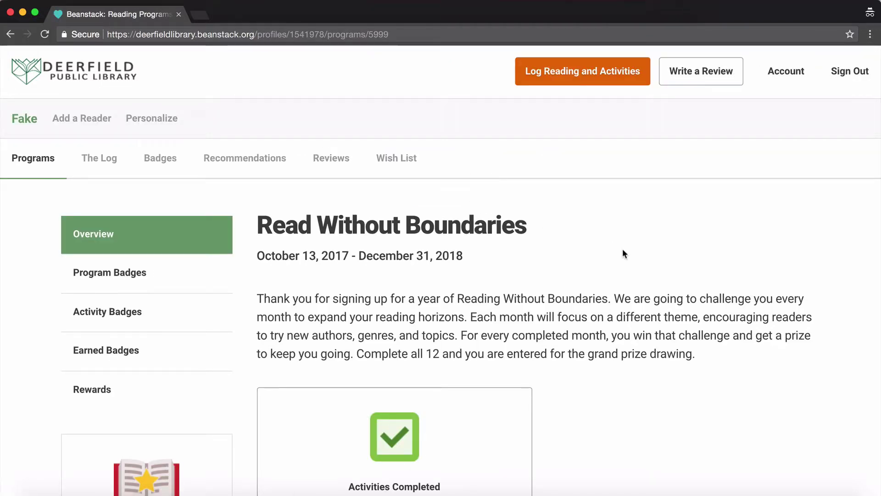
- Open the January Reading Challenge: Immigrants activity badge and scroll to its two questions
{"action": "scroll", "coordinate": [615, 244], "scroll_direction": "down", "scroll_amount": 3}
{"action": "scroll", "coordinate": [631, 255], "scroll_direction": "down", "scroll_amount": 7}
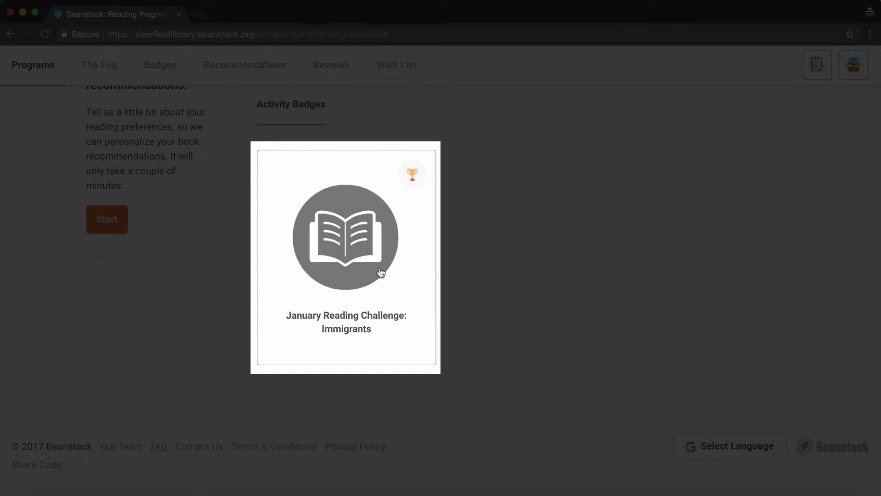
{"action": "left_click", "coordinate": [363, 272]}
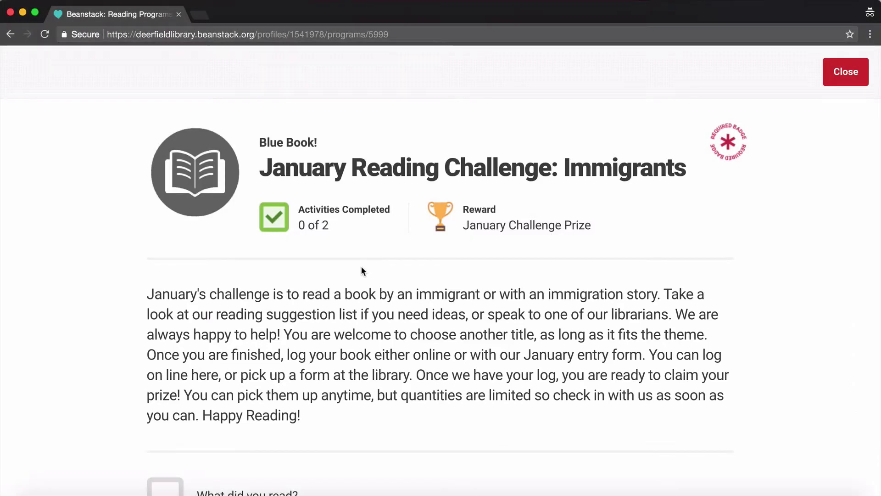
{"action": "scroll", "coordinate": [361, 268], "scroll_direction": "down", "scroll_amount": 6}
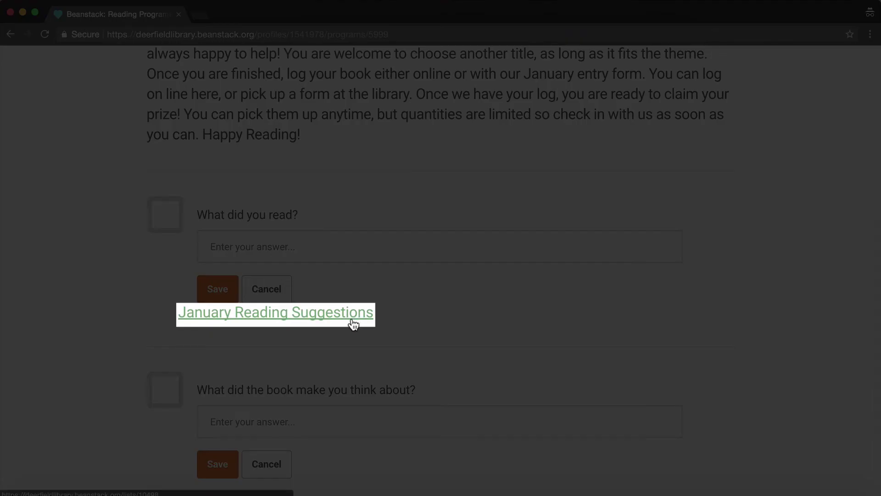
- Browse the January Reading Suggestions, look up Tell Me How It Ends in the catalog, then return
{"action": "left_click", "coordinate": [352, 319]}
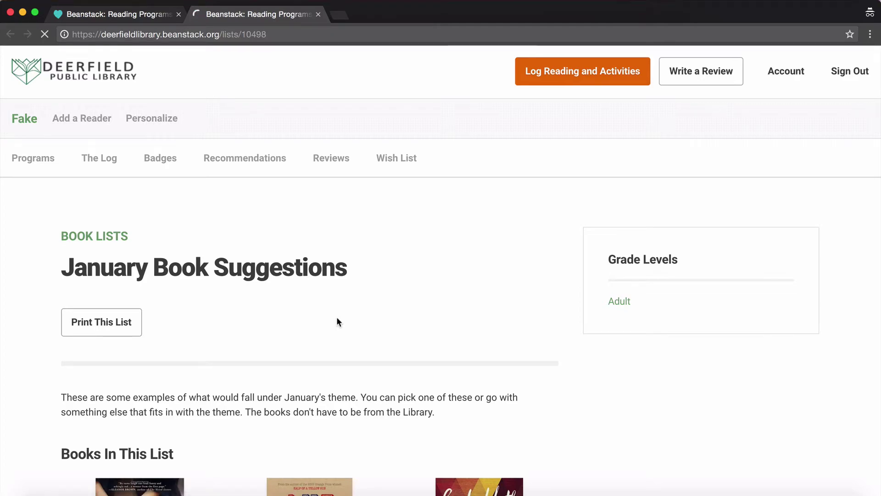
{"action": "scroll", "coordinate": [337, 321], "scroll_direction": "down", "scroll_amount": 3}
{"action": "scroll", "coordinate": [338, 320], "scroll_direction": "down", "scroll_amount": 20}
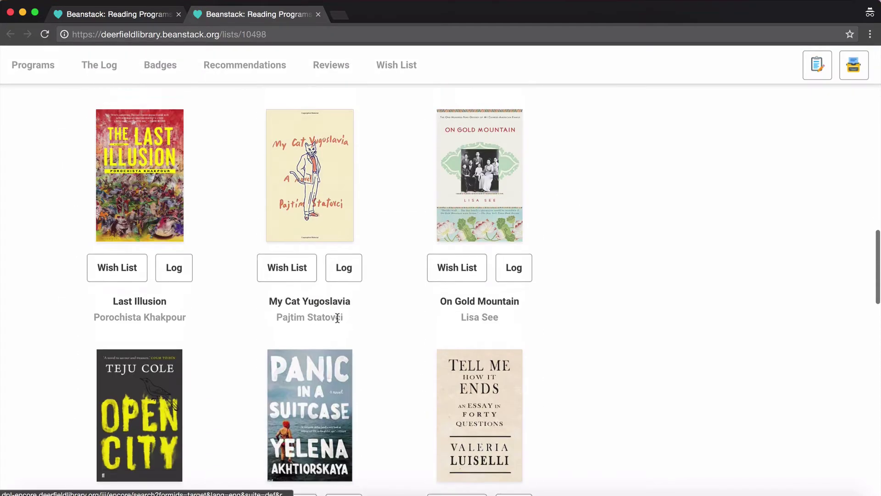
{"action": "left_click", "coordinate": [473, 216]}
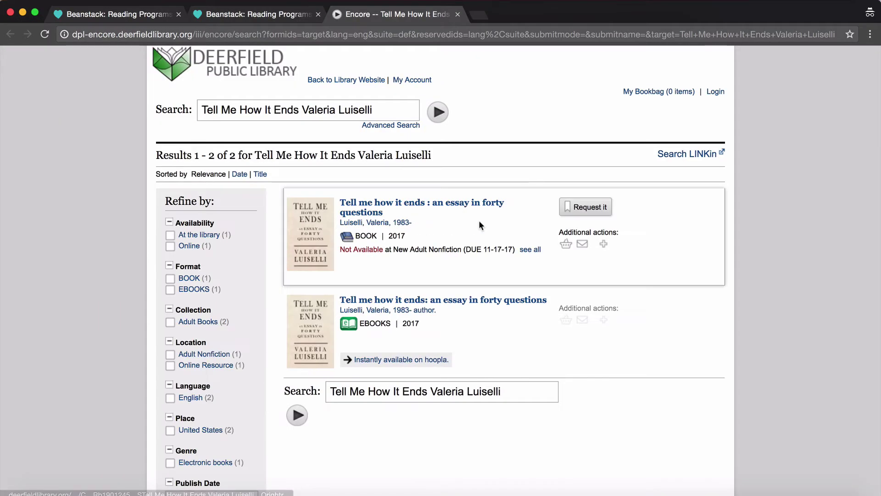
{"action": "key", "text": "ctrl+shift+Tab"}
- Answer 'My Antonia by Willa Cather' and 'Loved it!' in the two fields and save both
{"action": "left_click", "coordinate": [226, 242]}
{"action": "type", "text": "My An"}
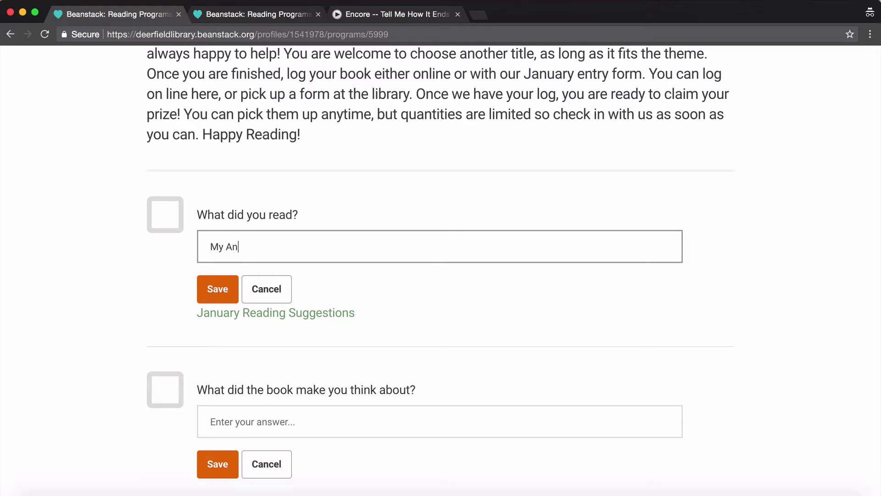
{"action": "type", "text": "tonia by Willa Cather"}
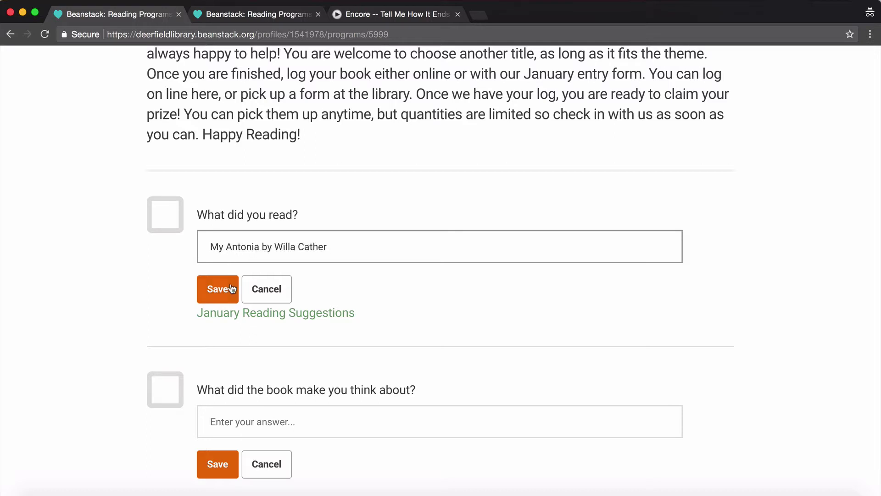
{"action": "left_click", "coordinate": [266, 416]}
{"action": "type", "text": "Loved it!"}
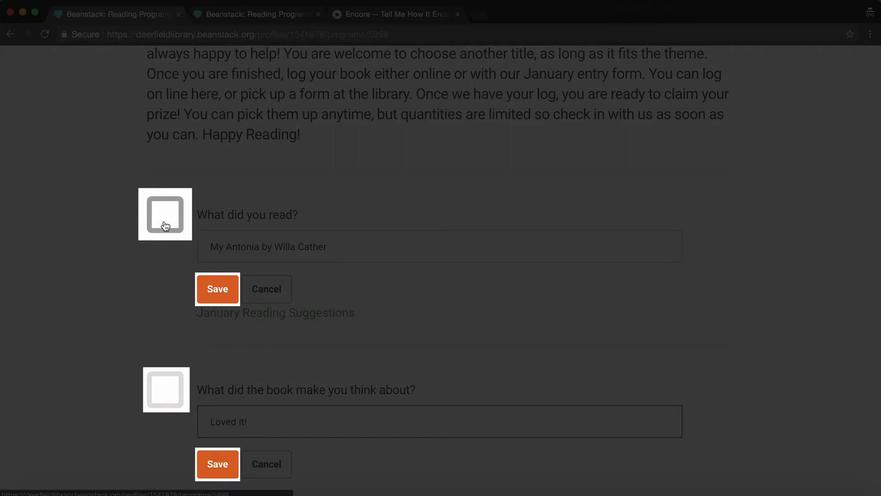
{"action": "left_click", "coordinate": [165, 225]}
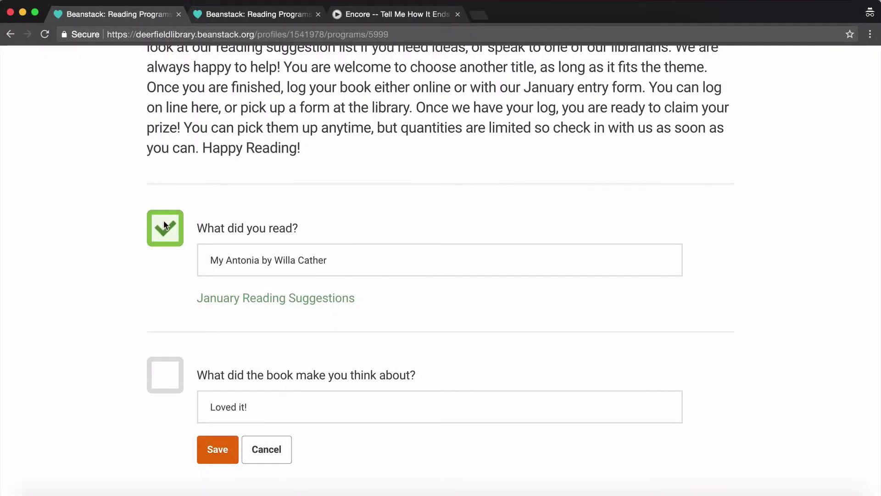
{"action": "left_click", "coordinate": [171, 381]}
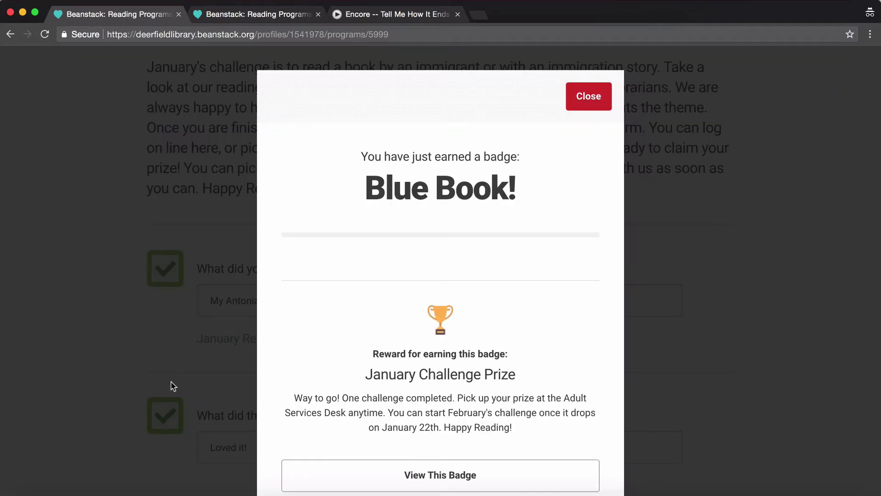
- Dismiss the Blue Book! badge announcement after completing 2 of 2 activities
{"action": "scroll", "coordinate": [331, 343], "scroll_direction": "down", "scroll_amount": 5}
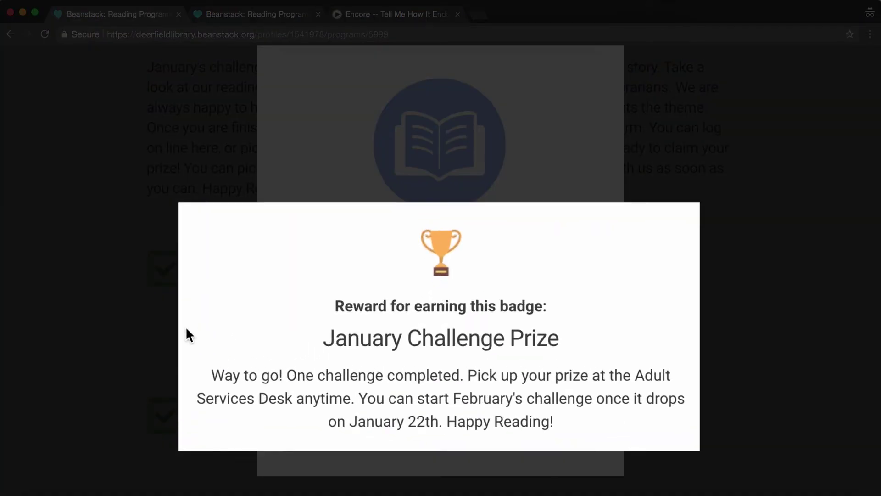
{"action": "scroll", "coordinate": [284, 330], "scroll_direction": "up", "scroll_amount": 3}
{"action": "scroll", "coordinate": [278, 330], "scroll_direction": "up", "scroll_amount": 2}
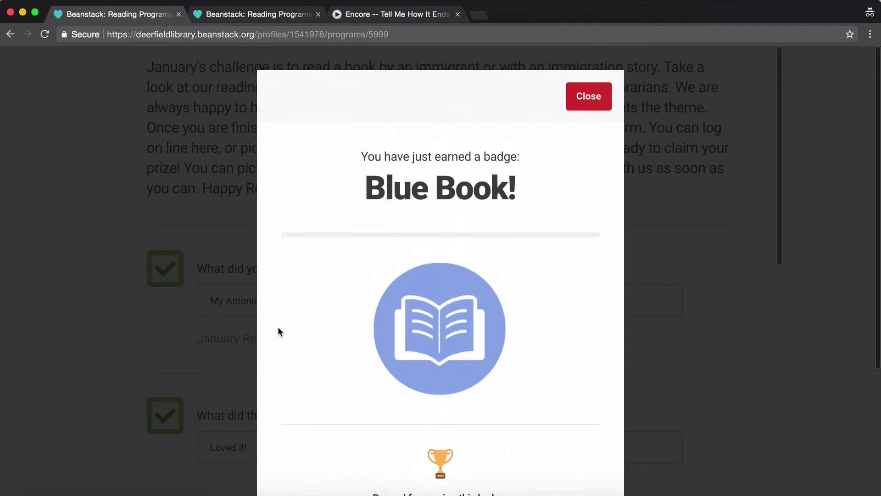
{"action": "left_click", "coordinate": [588, 107]}
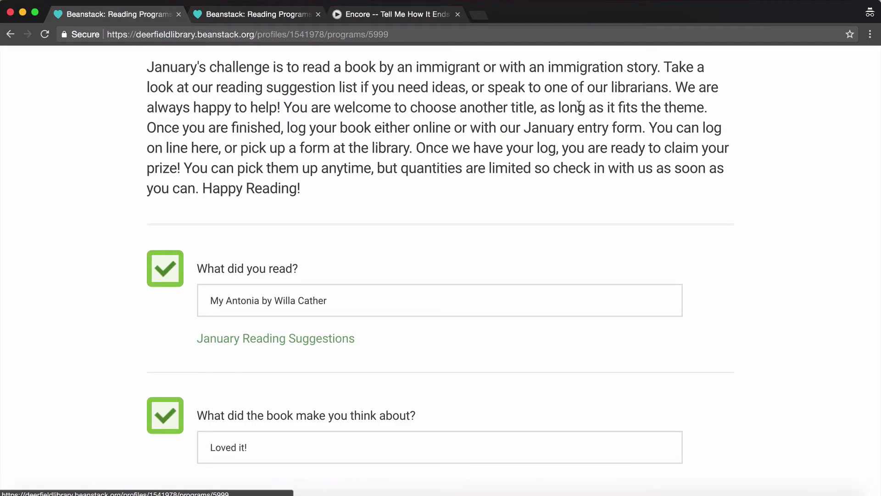
{"action": "scroll", "coordinate": [577, 104], "scroll_direction": "up", "scroll_amount": 5}
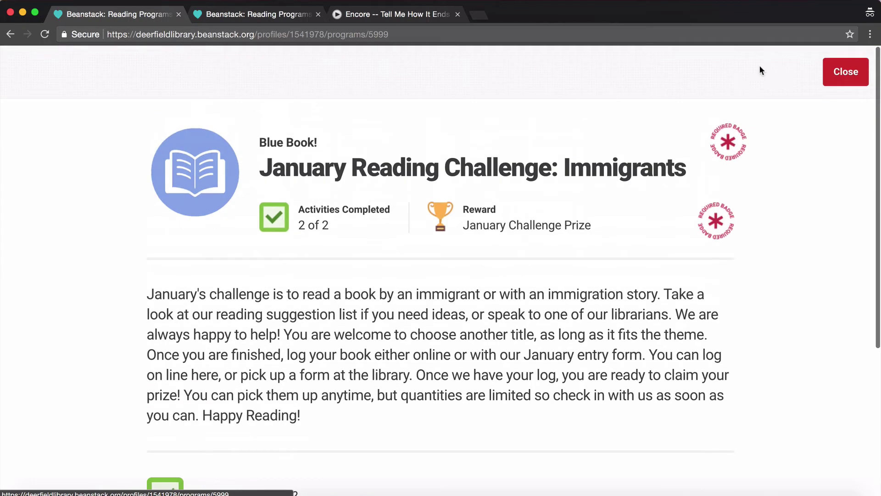
- Close the challenge and review Program Badges, Activity Badges and Earned Badges in the sidebar
{"action": "left_click", "coordinate": [840, 88]}
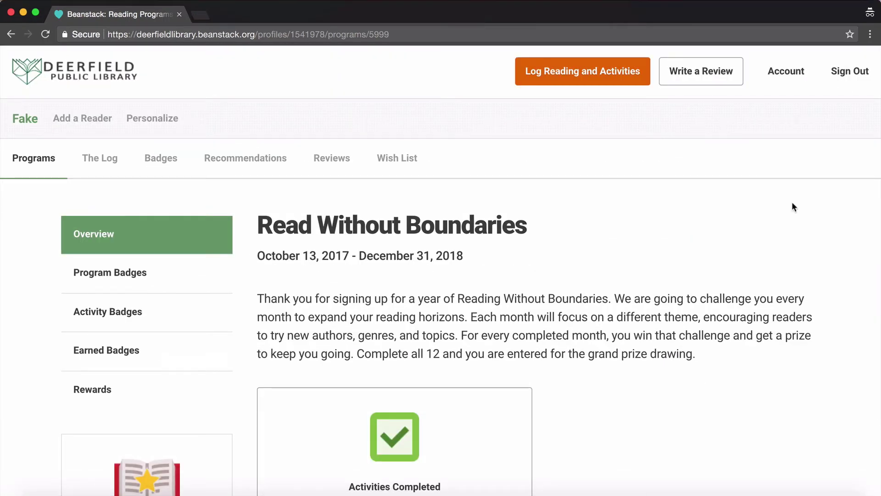
{"action": "left_click", "coordinate": [181, 281]}
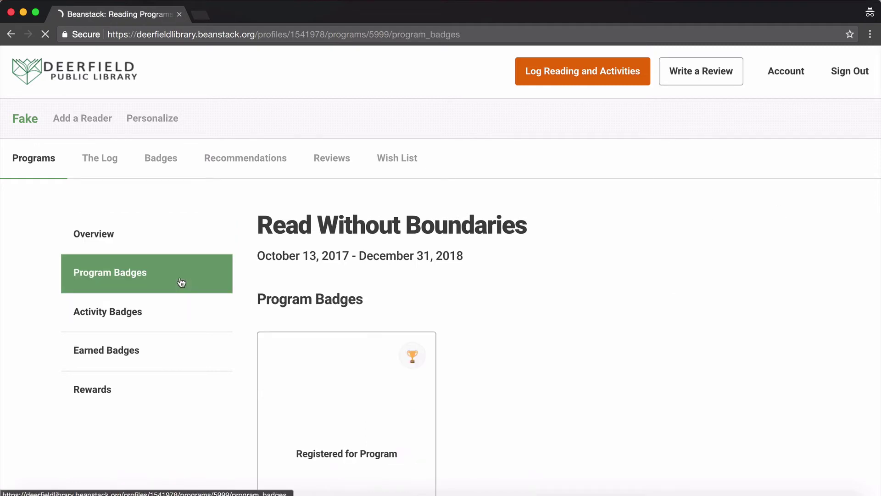
{"action": "left_click", "coordinate": [174, 311]}
{"action": "left_click", "coordinate": [169, 350]}
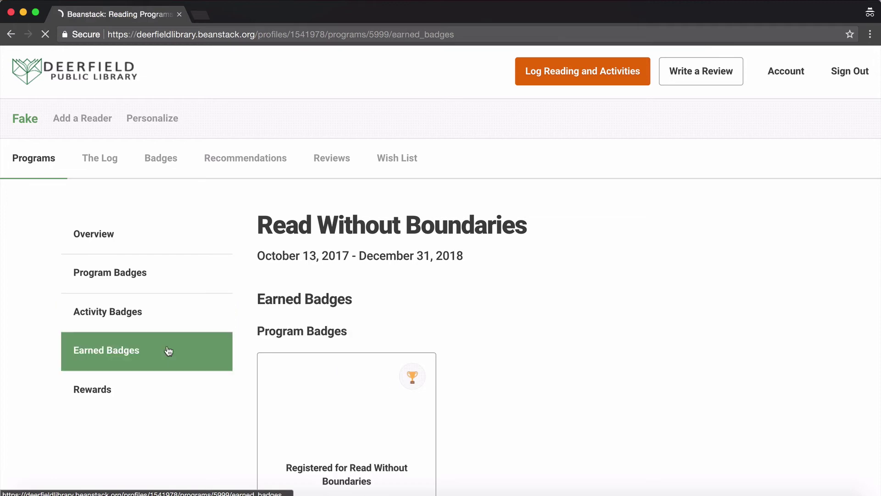
{"action": "scroll", "coordinate": [169, 351], "scroll_direction": "down", "scroll_amount": 2}
{"action": "scroll", "coordinate": [167, 350], "scroll_direction": "down", "scroll_amount": 3}
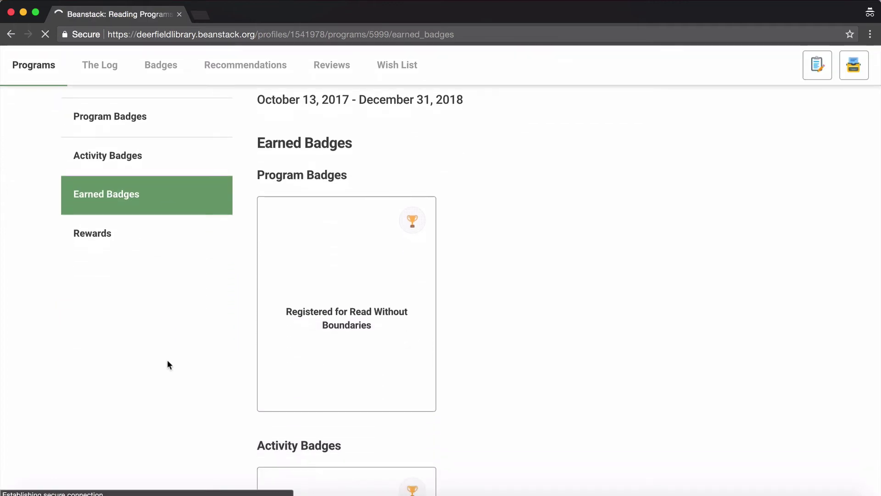
{"action": "scroll", "coordinate": [167, 350], "scroll_direction": "up", "scroll_amount": 4}
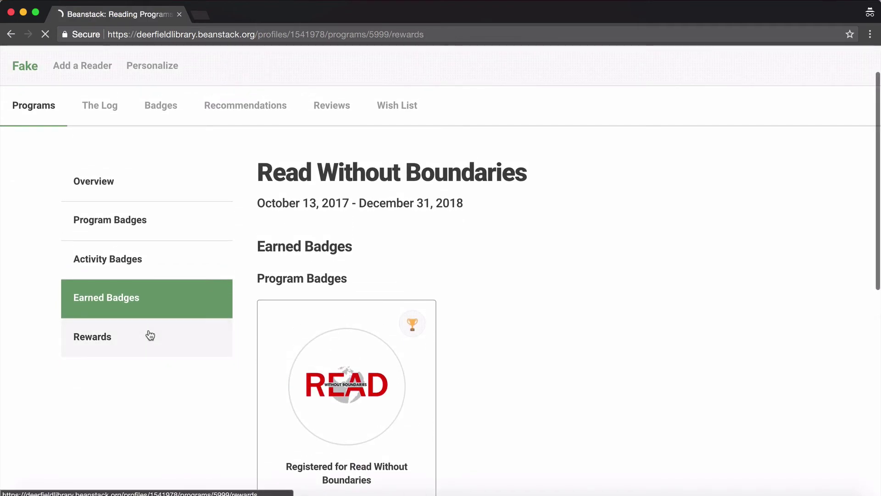
{"action": "scroll", "coordinate": [712, 325], "scroll_direction": "down", "scroll_amount": 2}
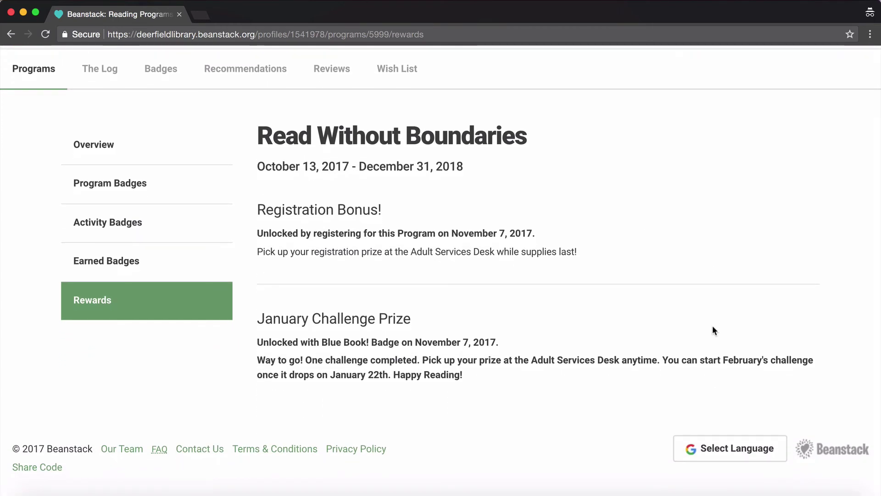
{"action": "scroll", "coordinate": [713, 328], "scroll_direction": "up", "scroll_amount": 2}
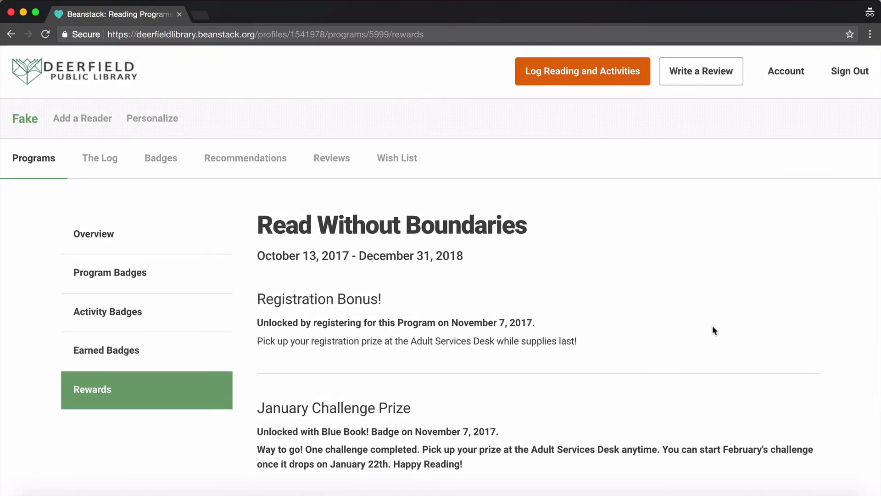